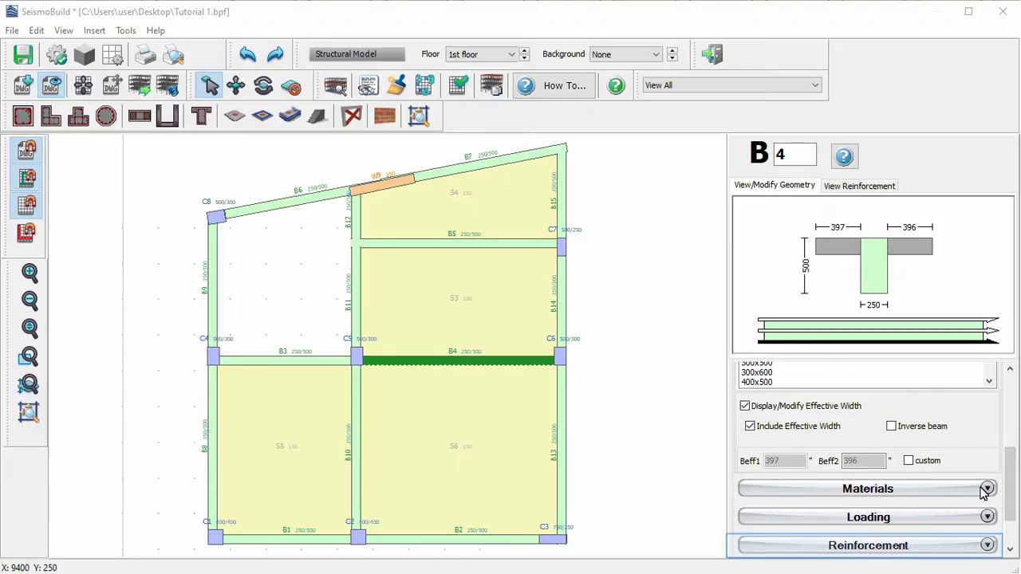
# Expand beam B4's Reinforcement properties and open Start/Add. Rebars for its start section.
pyautogui.click(988, 545)
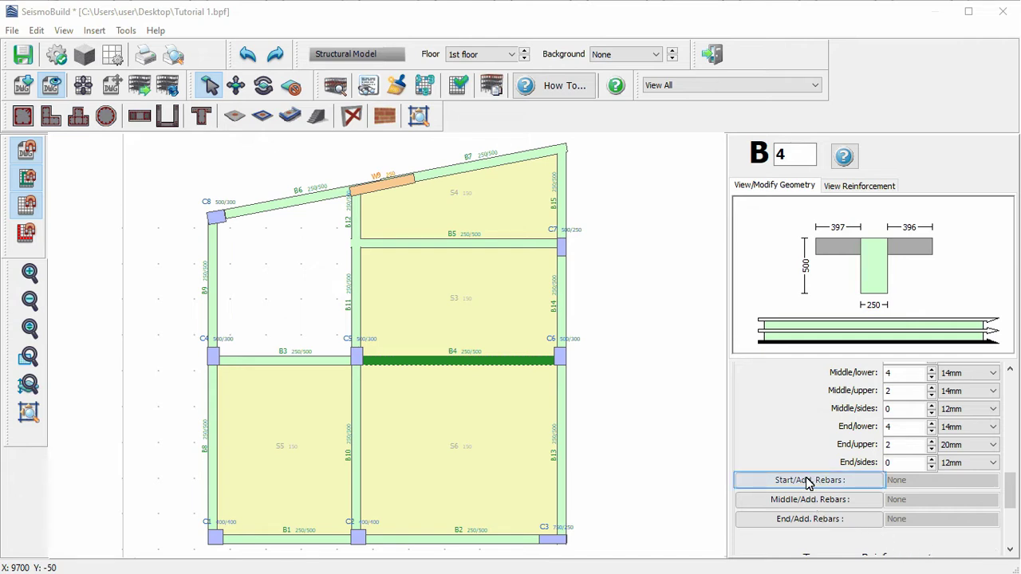
pyautogui.click(808, 481)
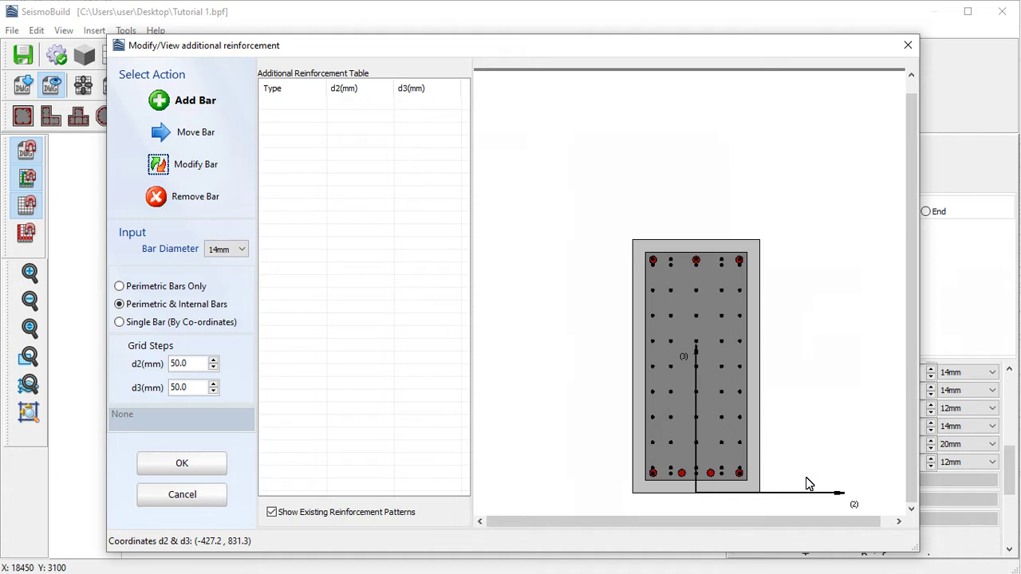
pyautogui.click(809, 482)
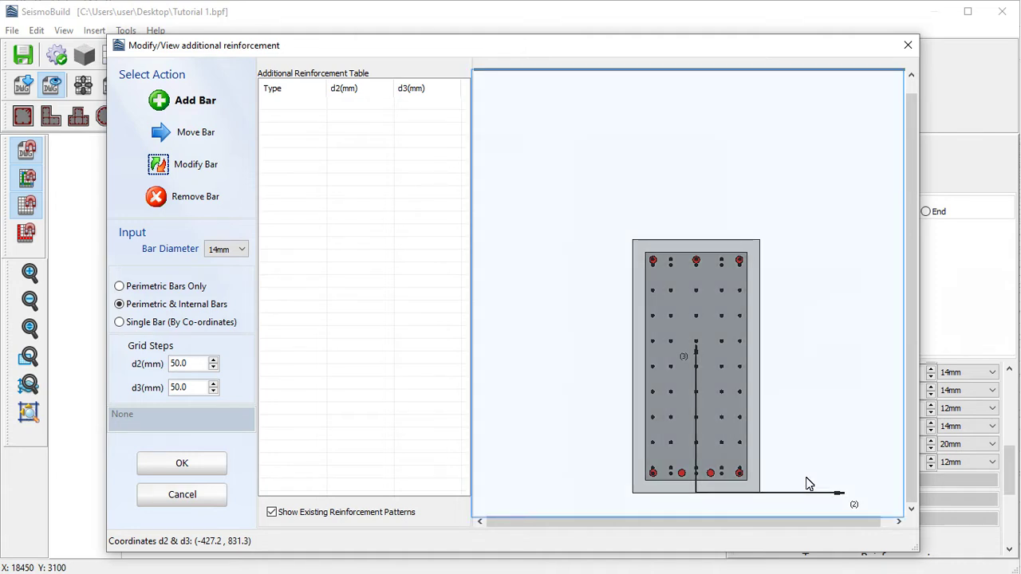
pyautogui.press('Tab')
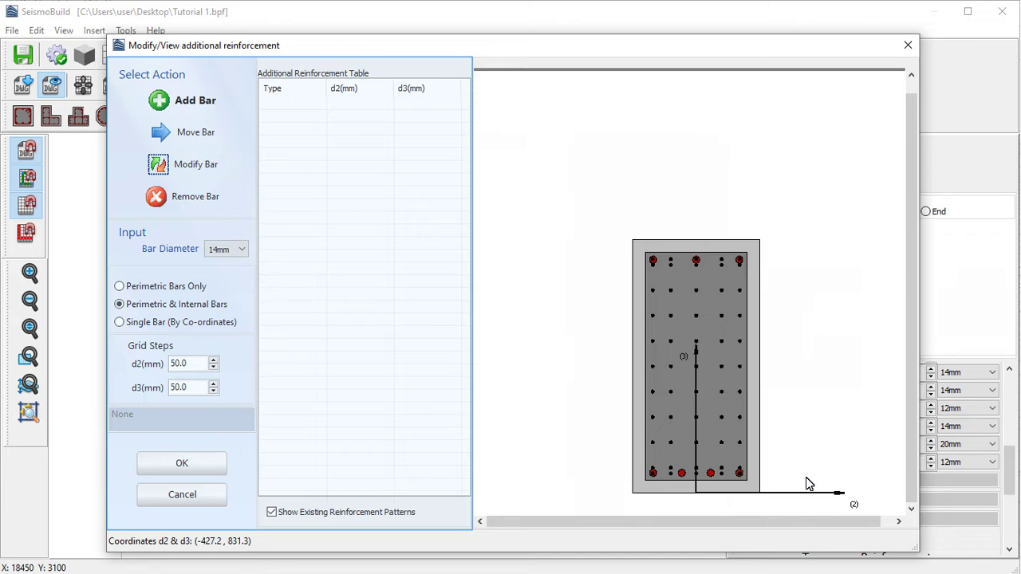
pyautogui.press('Tab')
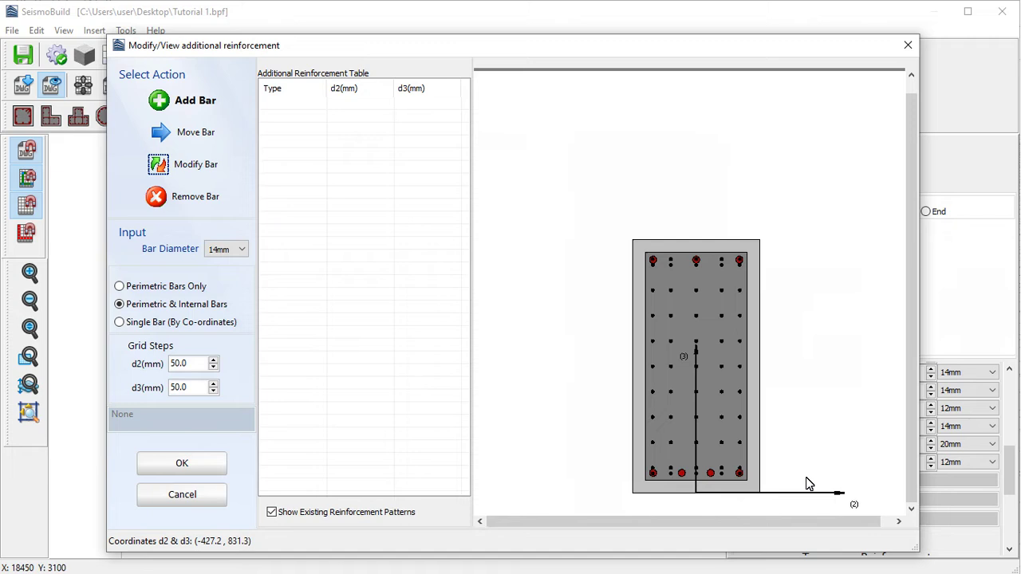
# Try perimetric-only grid, d2 step 10 then back to 50, then select Single Bar by coordinates.
pyautogui.click(119, 287)
pyautogui.click(213, 363)
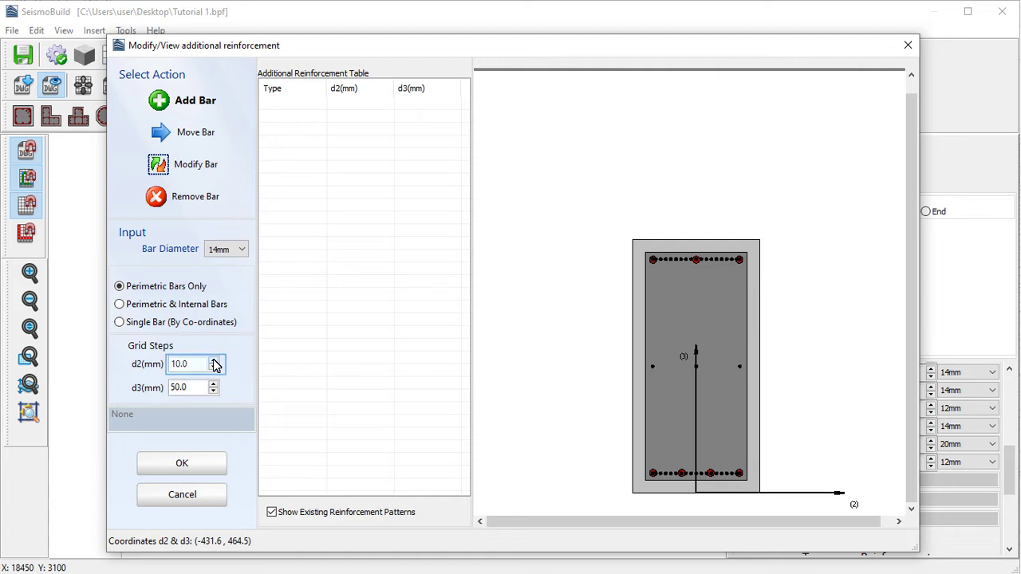
pyautogui.click(213, 359)
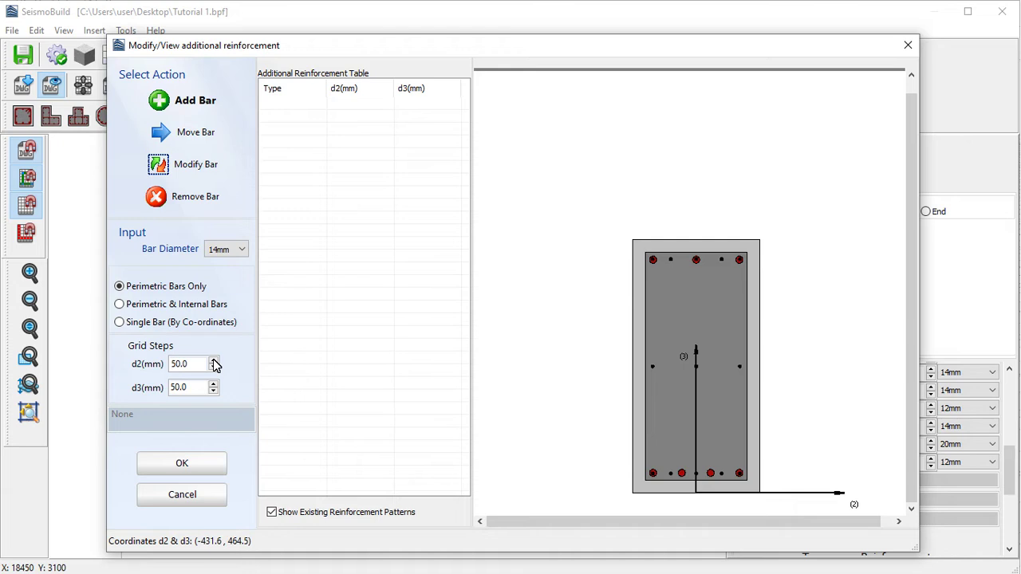
pyautogui.click(120, 305)
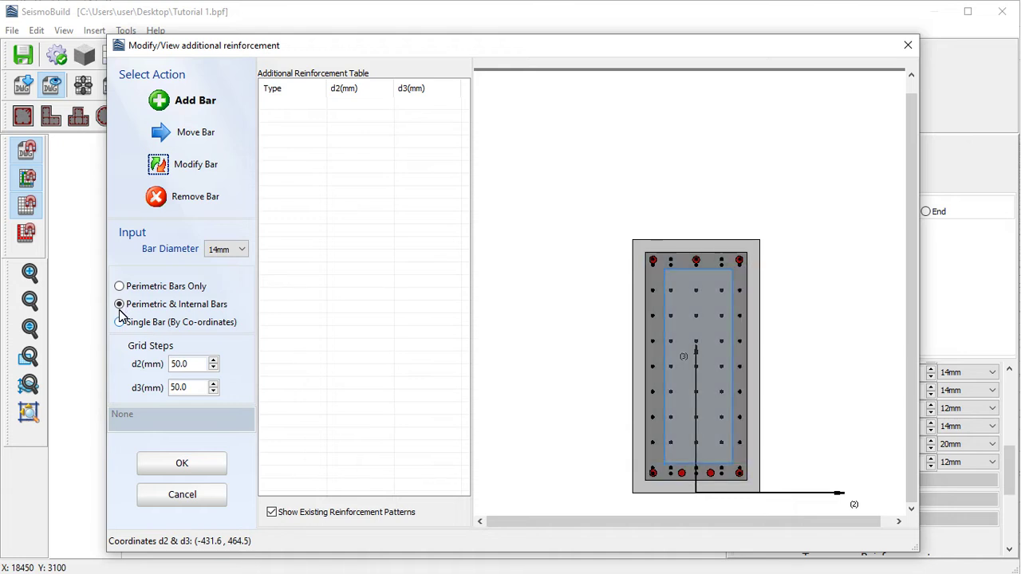
pyautogui.click(119, 323)
# Add an 18mm bar at coordinates d2 85, d3 100 in beam B4's section.
pyautogui.click(120, 323)
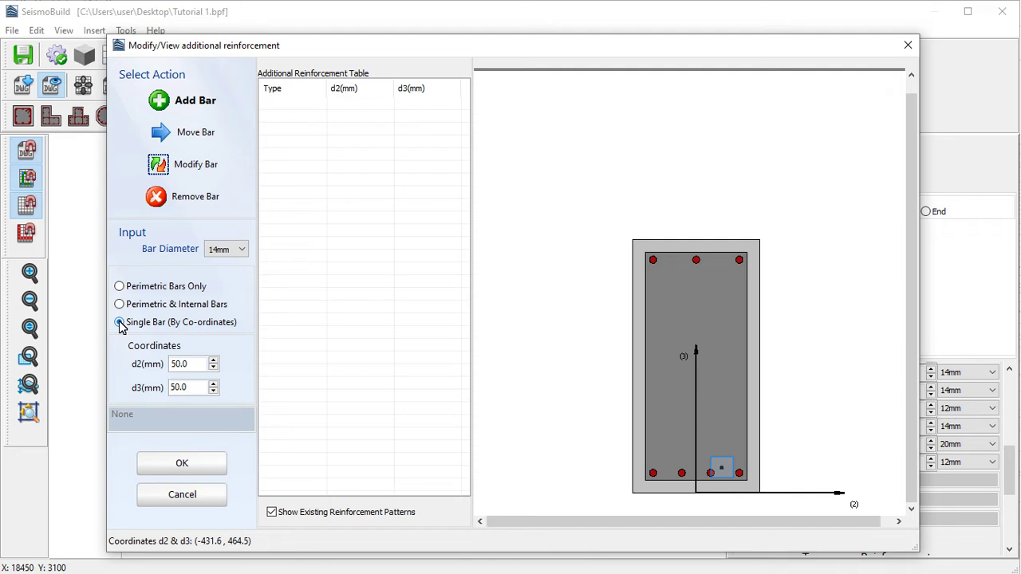
pyautogui.click(213, 360)
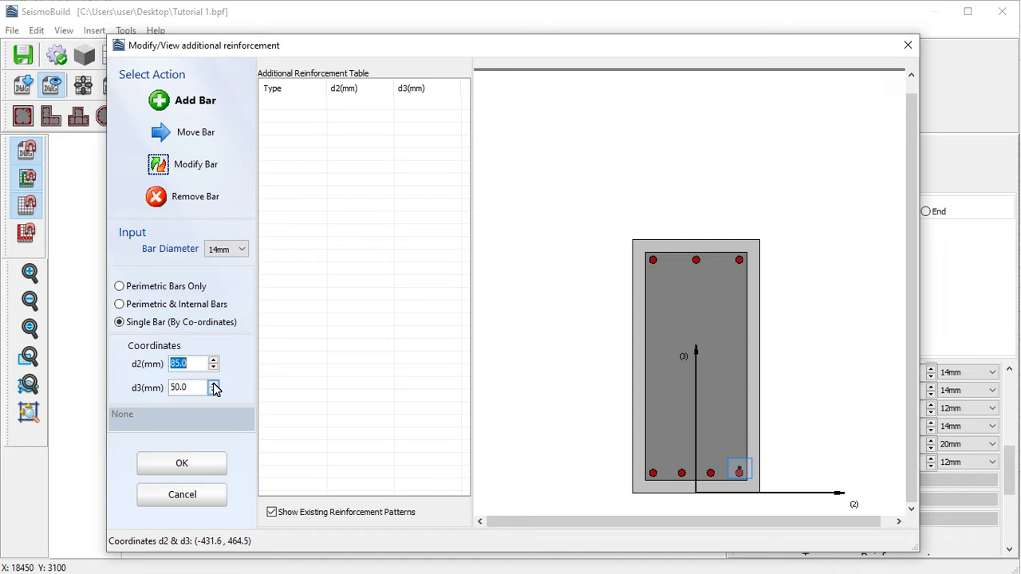
pyautogui.click(213, 383)
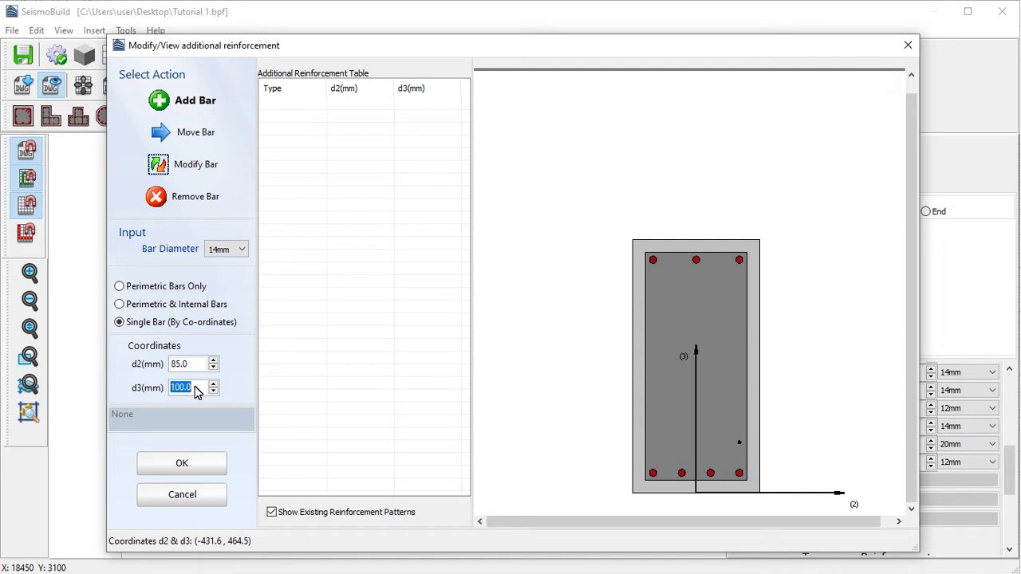
pyautogui.click(243, 253)
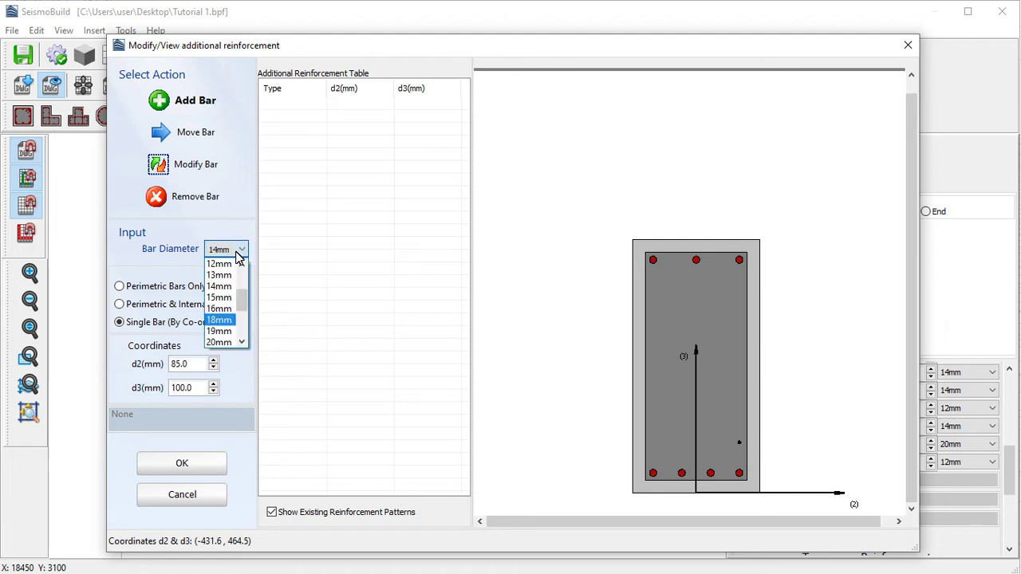
pyautogui.click(224, 322)
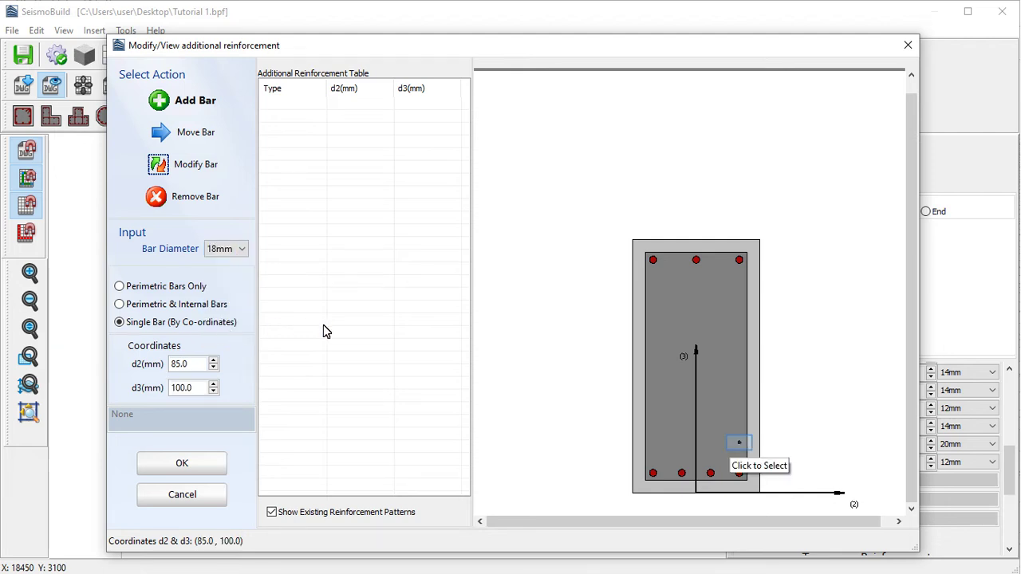
pyautogui.click(740, 445)
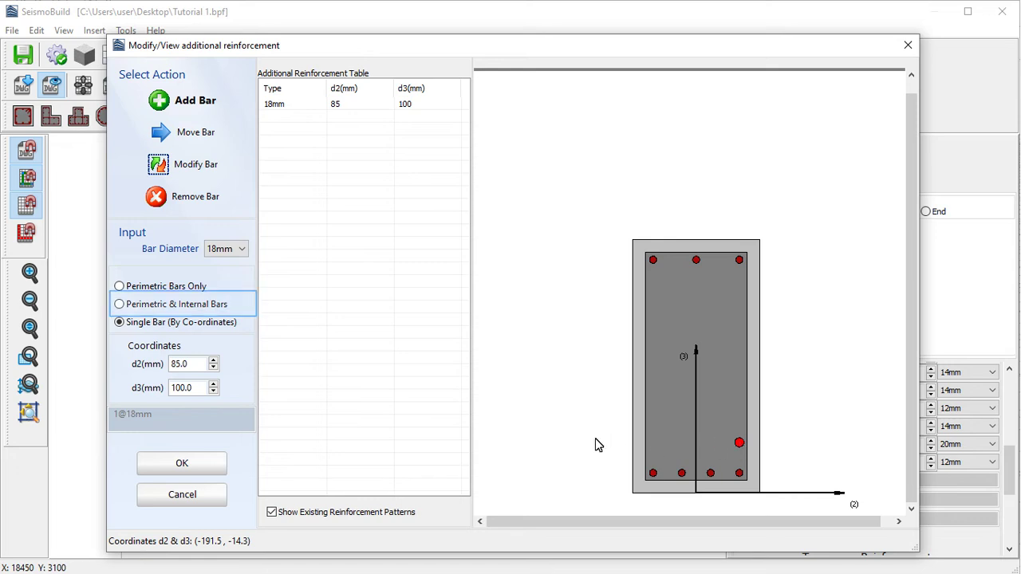
# Modify the added bar at d2 85, d3 100 from 18mm to 14mm diameter.
pyautogui.click(120, 305)
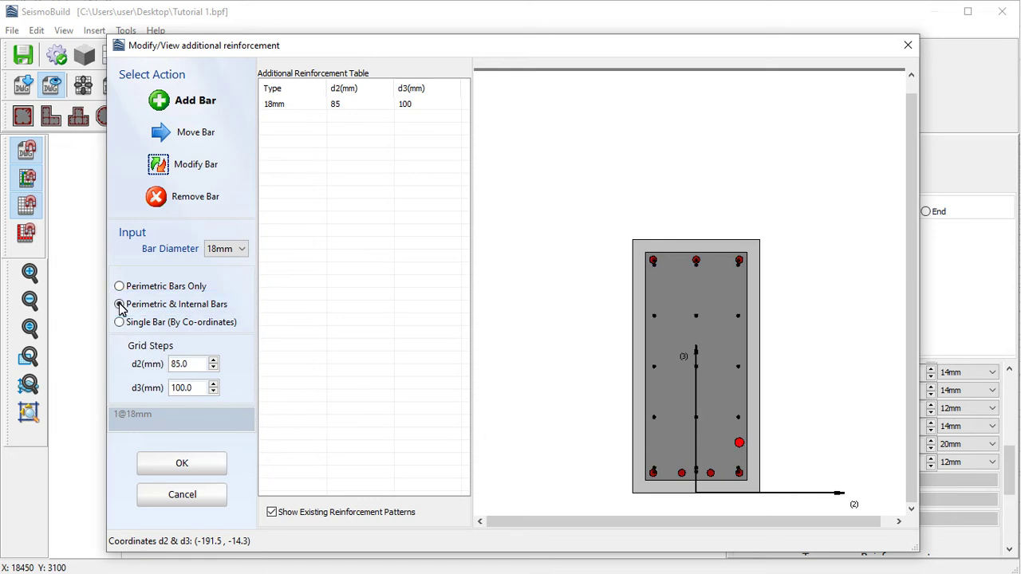
pyautogui.click(190, 174)
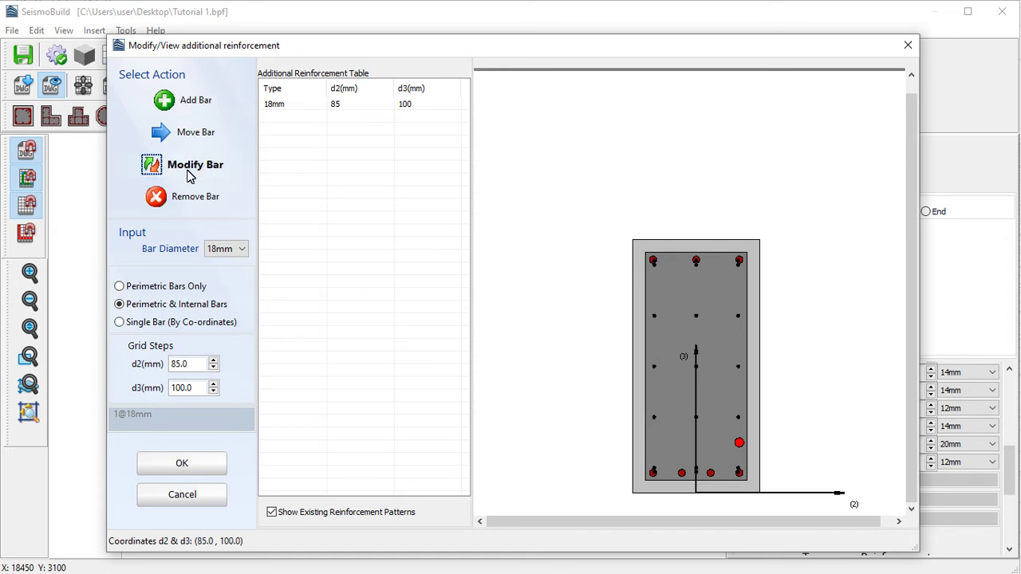
pyautogui.click(739, 442)
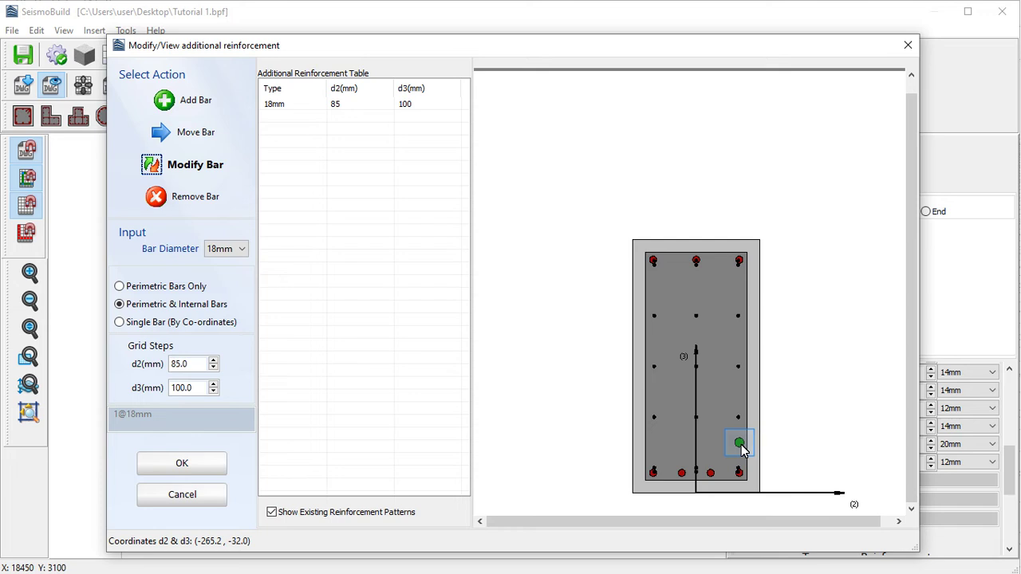
pyautogui.click(244, 252)
pyautogui.click(226, 272)
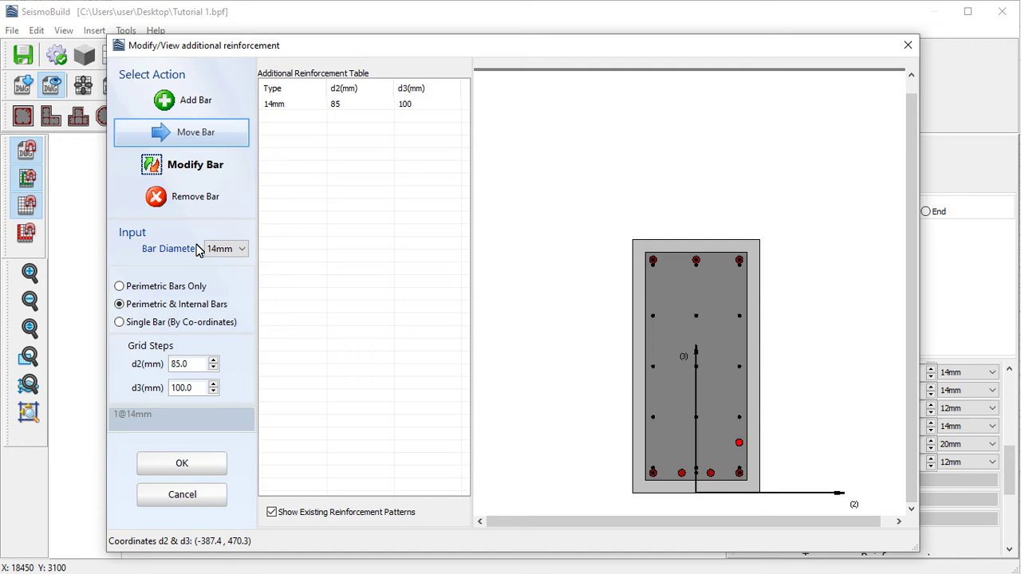
# Move the added bar up to d3 150.
pyautogui.click(182, 136)
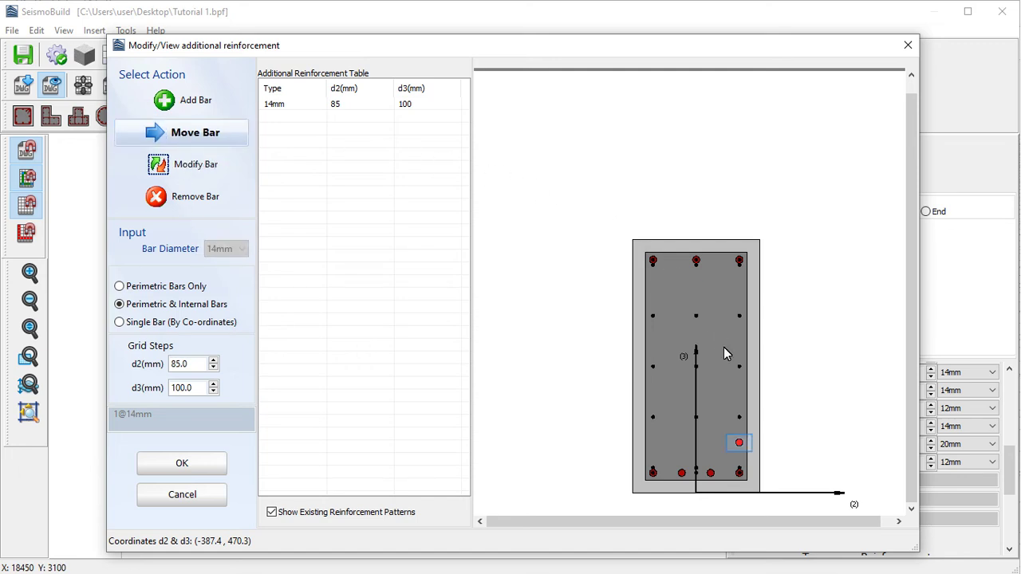
pyautogui.click(739, 442)
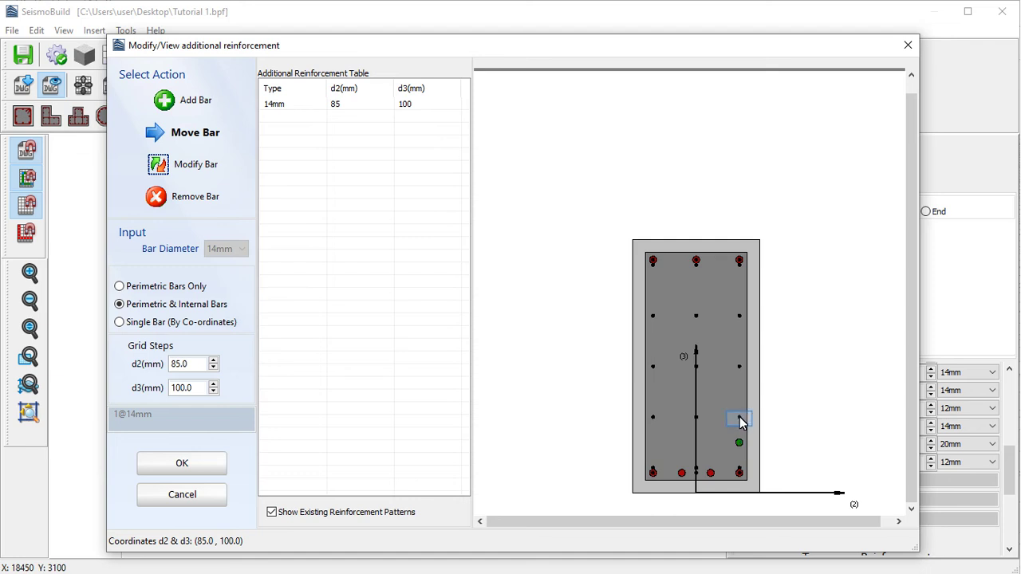
pyautogui.click(739, 419)
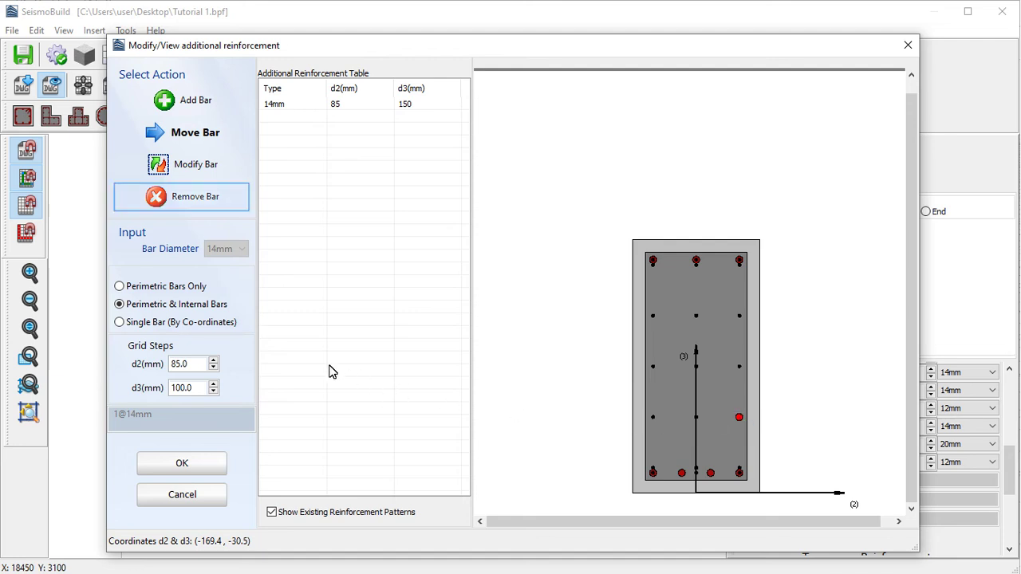
# Remove the added bar and close the editor with OK.
pyautogui.click(184, 205)
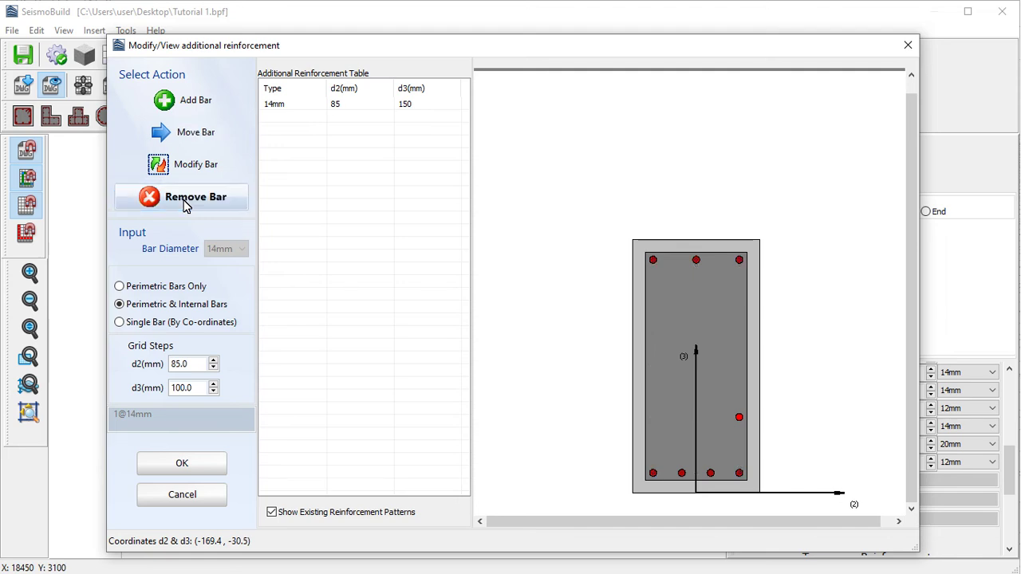
pyautogui.click(739, 417)
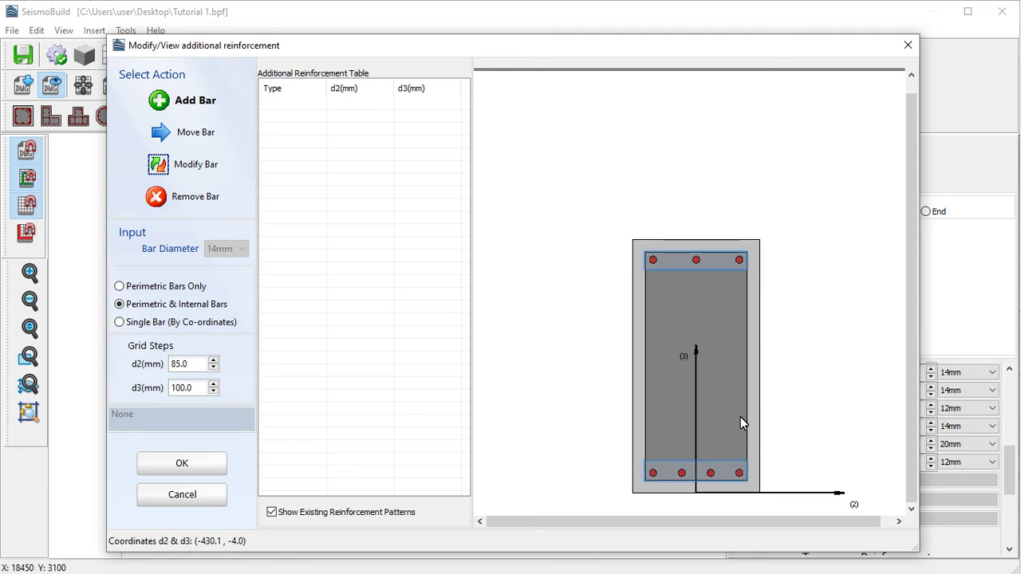
pyautogui.click(182, 466)
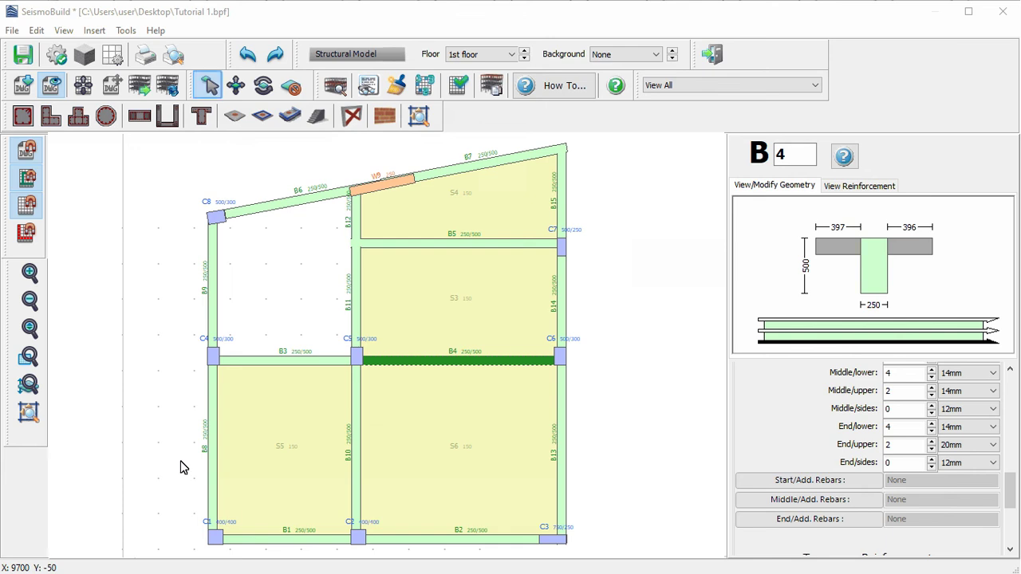
# Select column C1, expand its Reinforcement properties and open Additional Rebars.
pyautogui.click(209, 85)
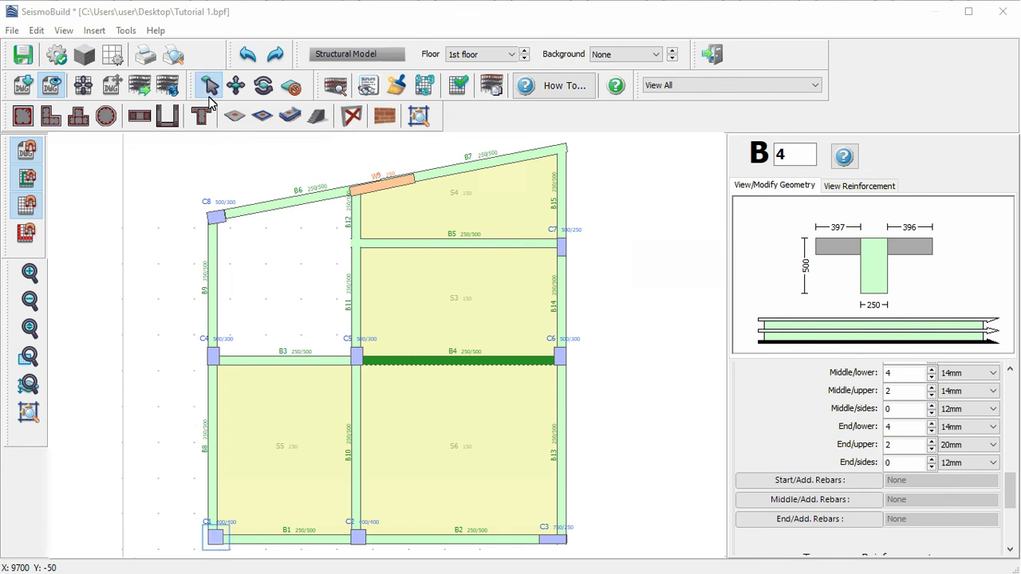
pyautogui.click(216, 540)
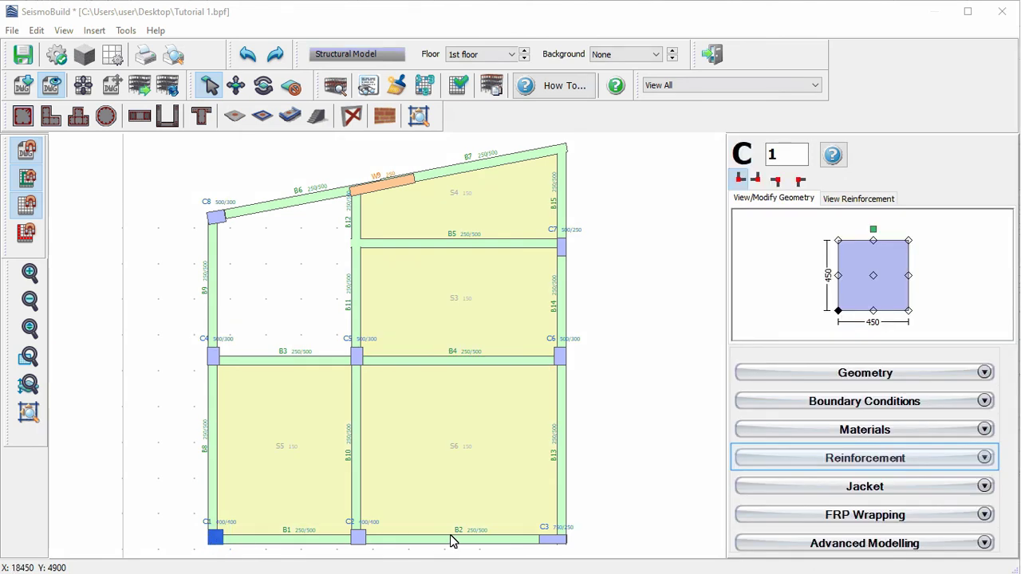
pyautogui.click(984, 459)
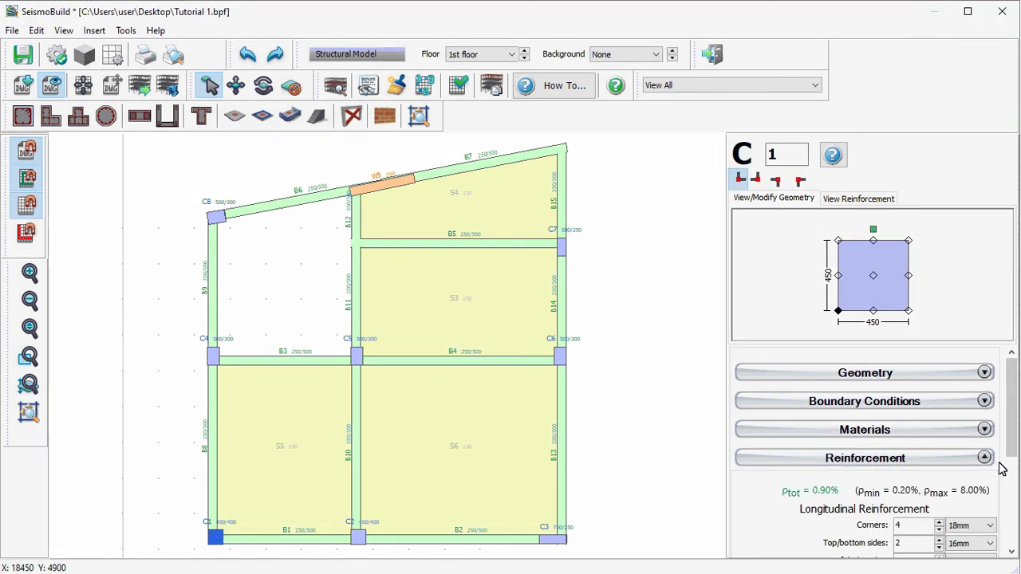
pyautogui.click(1013, 527)
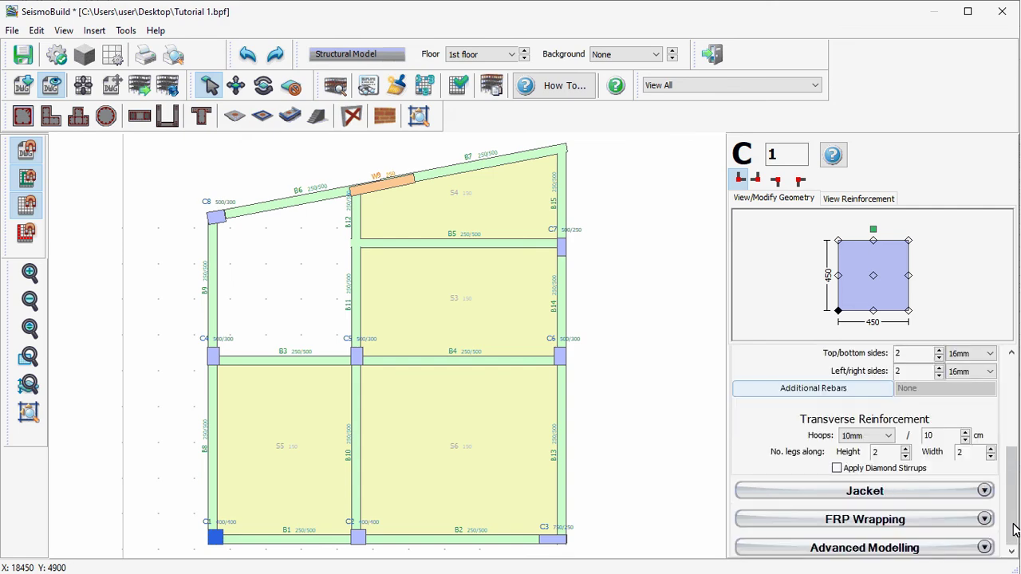
pyautogui.click(815, 391)
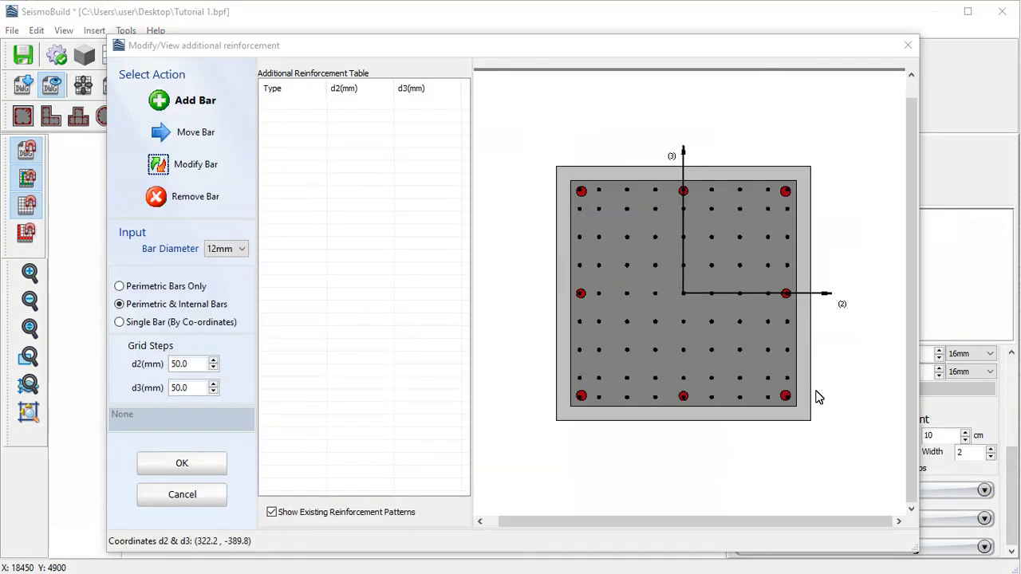